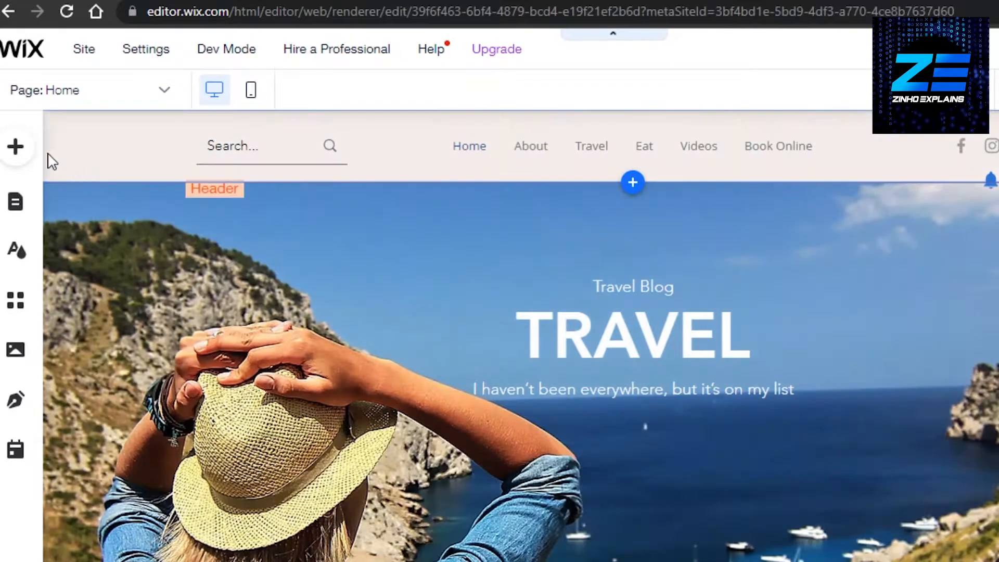
{"action": "left_click", "coordinate": [16, 148]}
{"action": "left_click", "coordinate": [619, 138]}
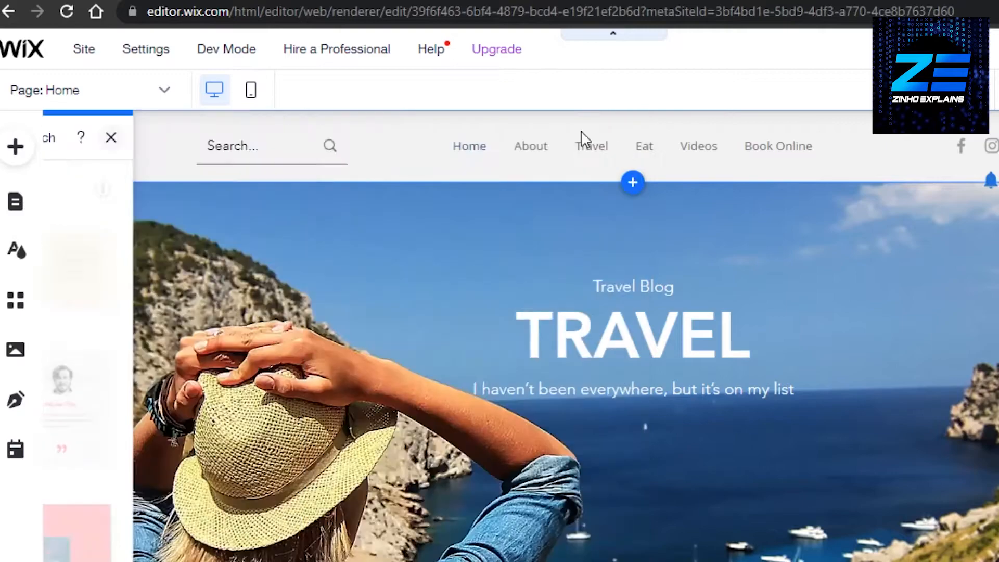
Add a new blank page to the site menu.
{"action": "left_click", "coordinate": [16, 206]}
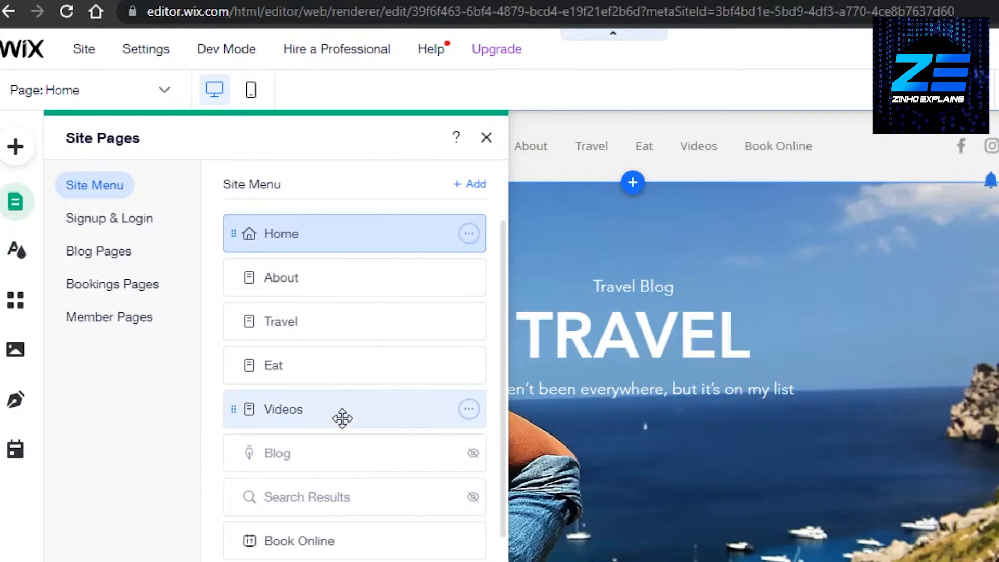
{"action": "scroll", "coordinate": [501, 294], "scroll_direction": "down", "scroll_amount": 1}
{"action": "scroll", "coordinate": [501, 297], "scroll_direction": "up", "scroll_amount": 1}
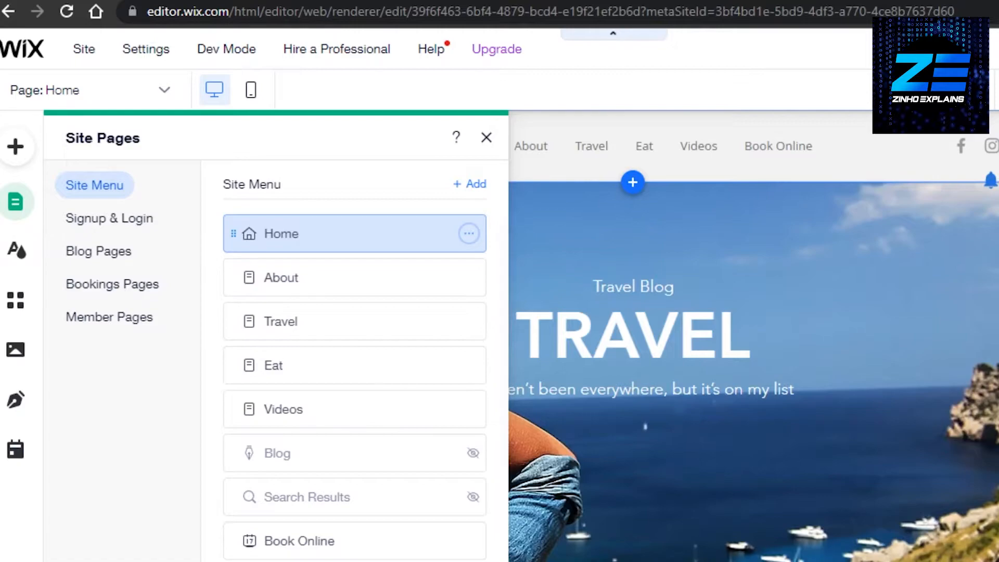
{"action": "left_click", "coordinate": [470, 183]}
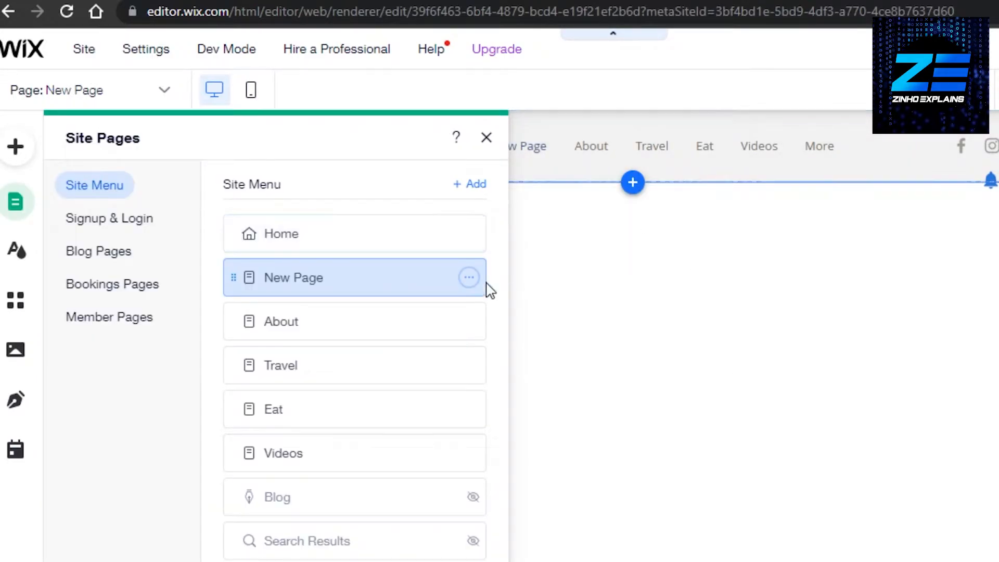
Rename the new page as Privacy Policy.
{"action": "left_click", "coordinate": [469, 281]}
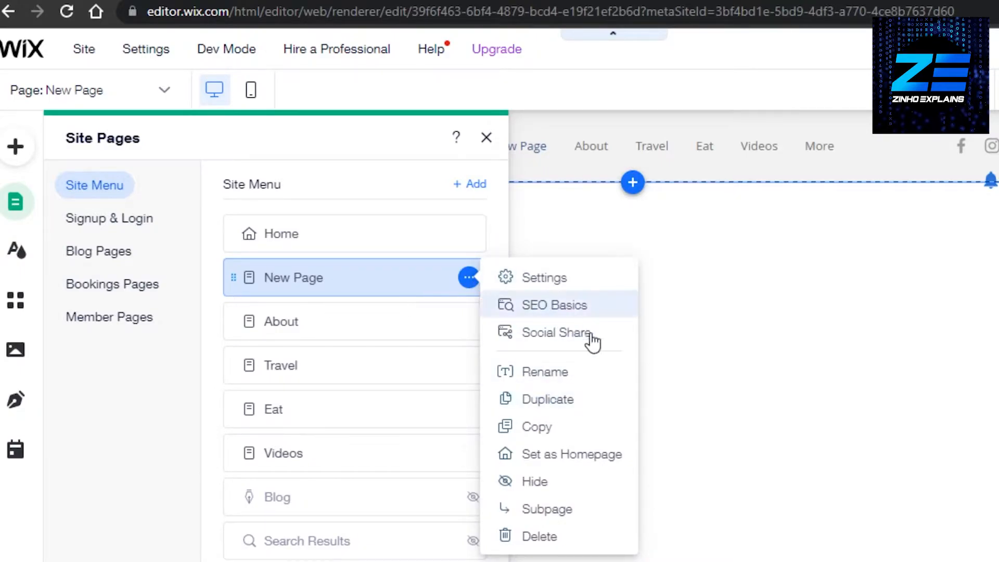
{"action": "left_click", "coordinate": [579, 379]}
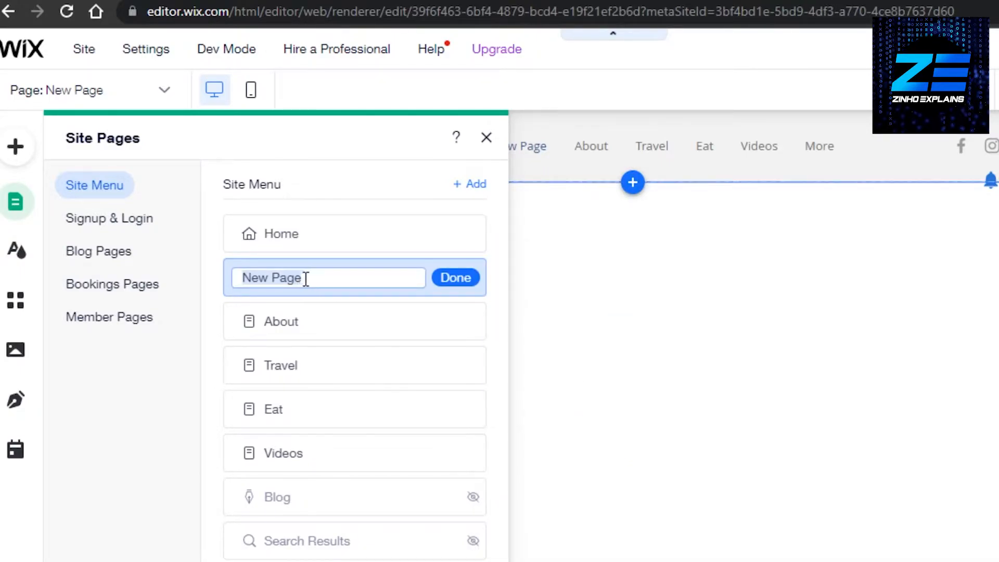
{"action": "key", "text": "BackSpace"}
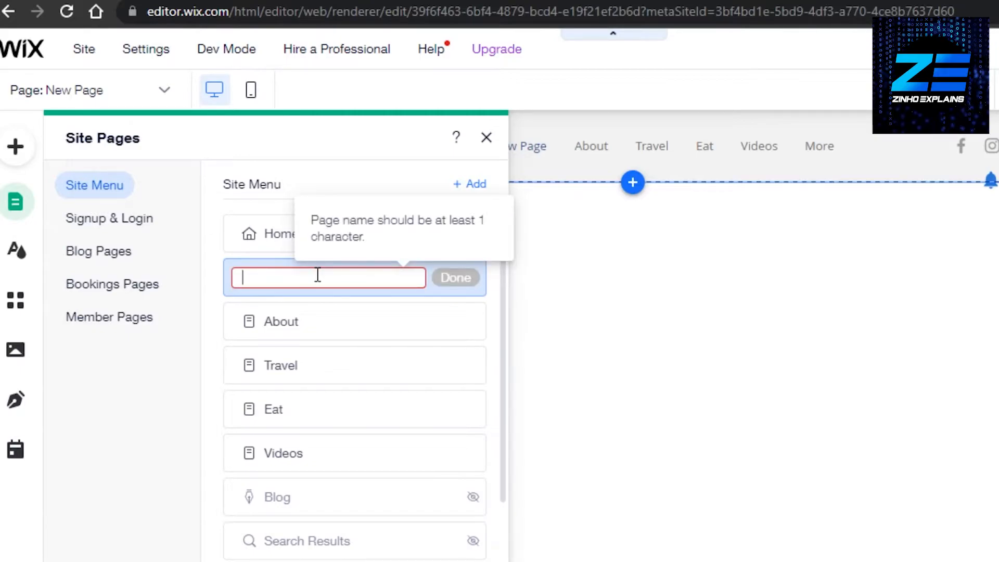
{"action": "type", "text": "Privacy Policy"}
{"action": "left_click", "coordinate": [457, 278]}
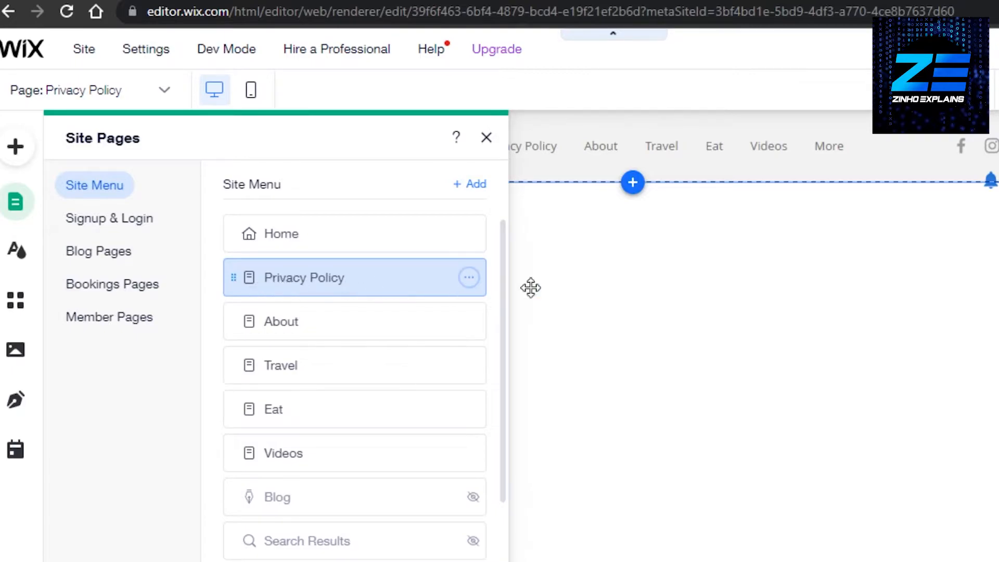
Move the Privacy Policy page directly below Videos in the site menu and close the page list.
{"action": "left_click", "coordinate": [573, 299]}
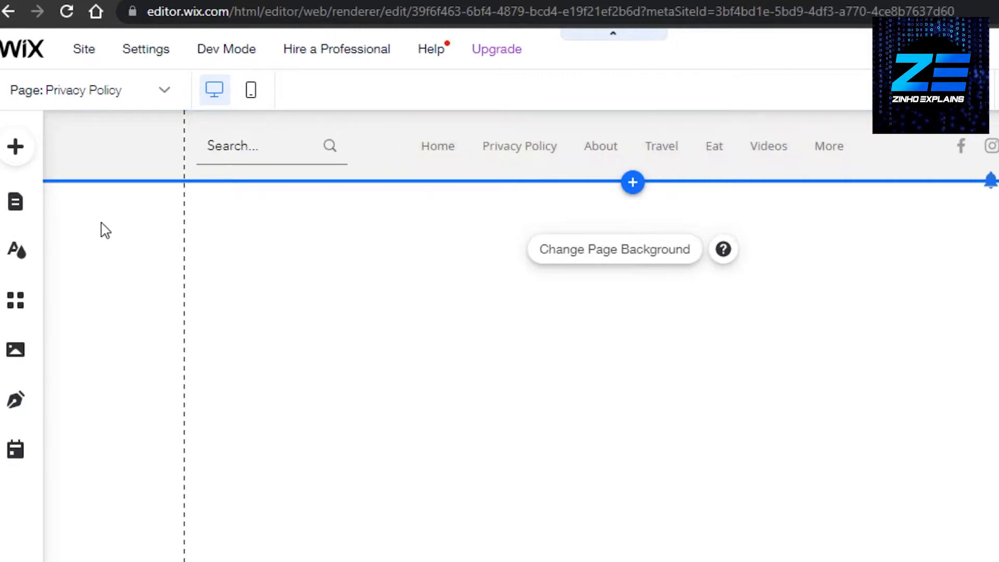
{"action": "left_click", "coordinate": [16, 203]}
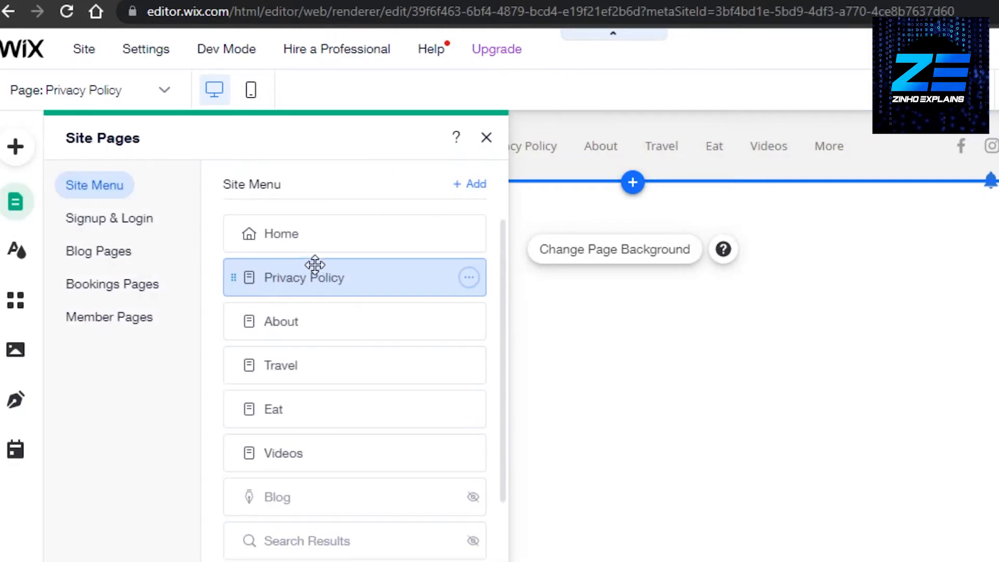
{"action": "left_click_drag", "start_coordinate": [330, 282], "coordinate": [330, 446]}
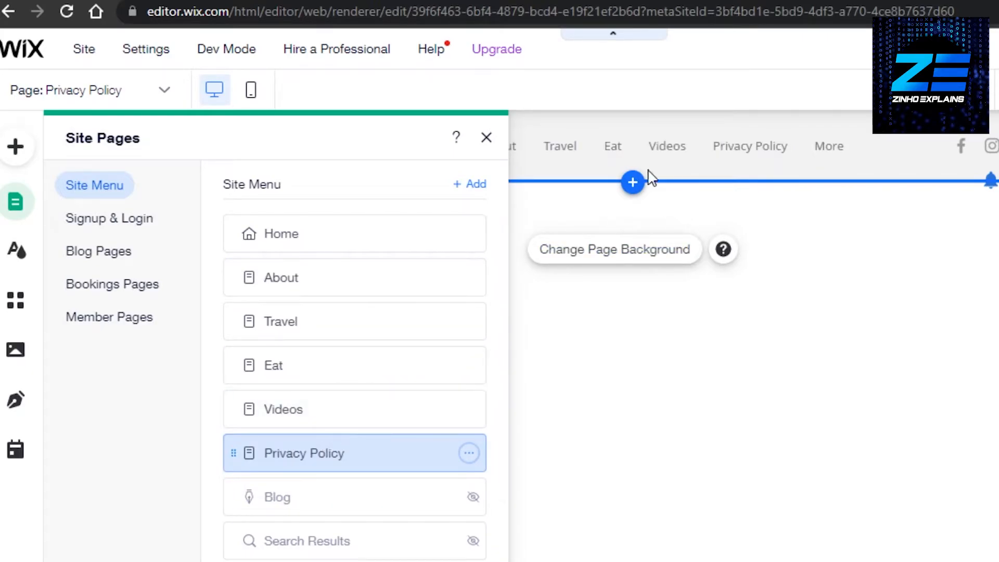
{"action": "left_click", "coordinate": [486, 138]}
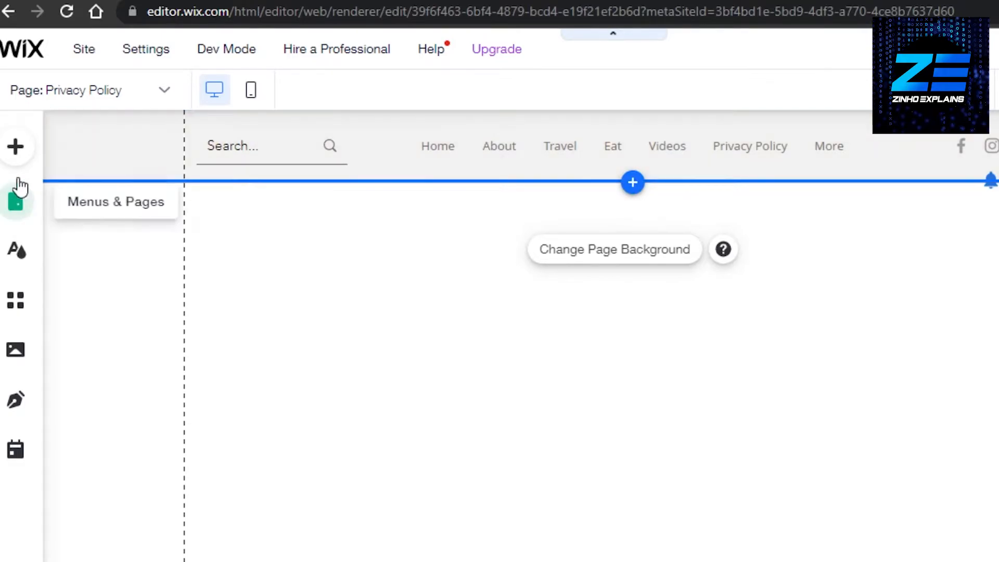
Add a Heading 2 text element to the Privacy Policy page and replace its text with PRIVACY POLICY.
{"action": "left_click", "coordinate": [17, 148]}
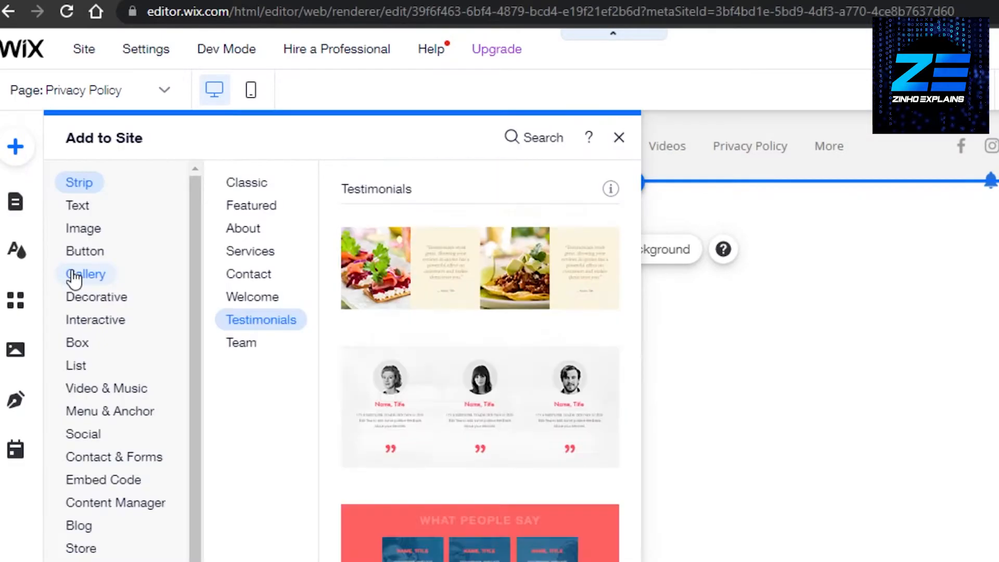
{"action": "left_click", "coordinate": [78, 225]}
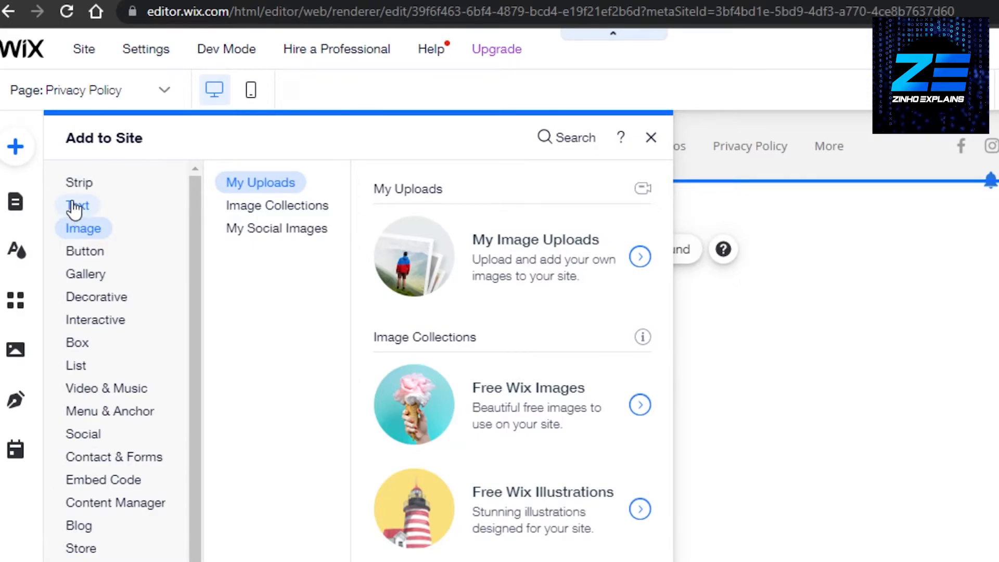
{"action": "left_click", "coordinate": [76, 208]}
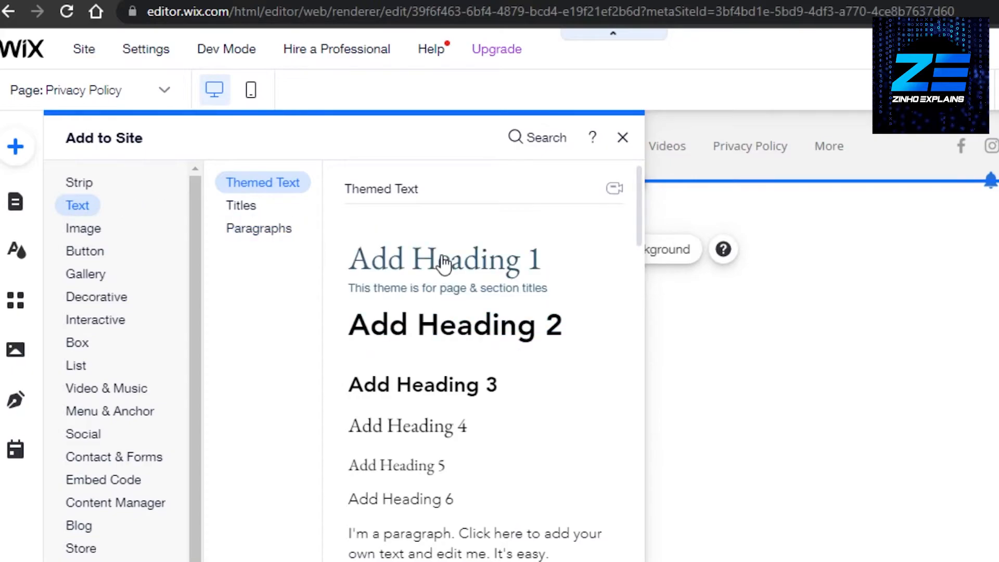
{"action": "left_click", "coordinate": [444, 336]}
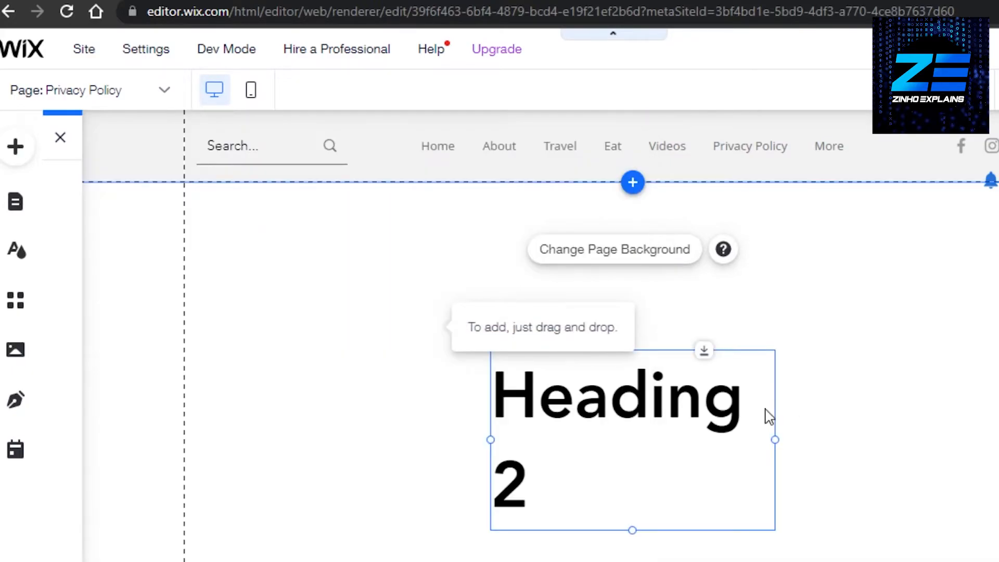
{"action": "key", "text": "Delete"}
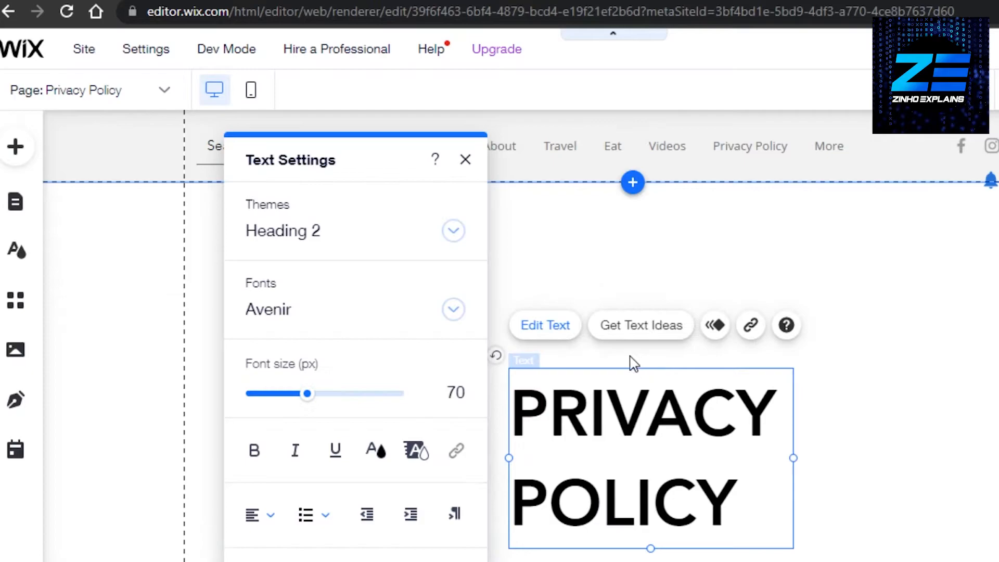
Widen the PRIVACY POLICY heading so it fits on one line and move it just below the page header.
{"action": "left_click_drag", "start_coordinate": [793, 458], "coordinate": [998, 458]}
{"action": "left_click_drag", "start_coordinate": [654, 368], "coordinate": [500, 212]}
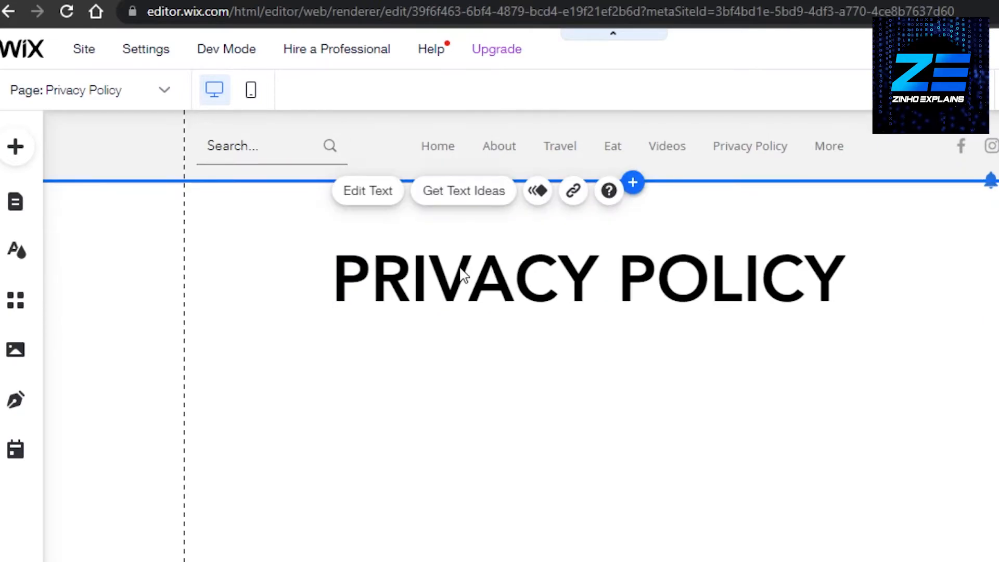
{"action": "left_click", "coordinate": [281, 249]}
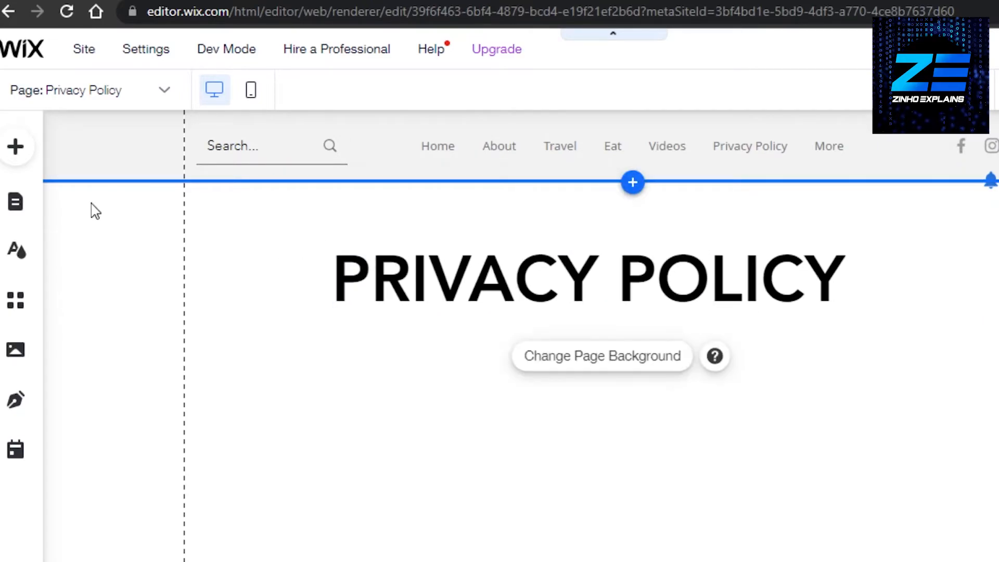
Add a Heading 3 text reading Your Data below the PRIVACY POLICY heading.
{"action": "left_click", "coordinate": [16, 152]}
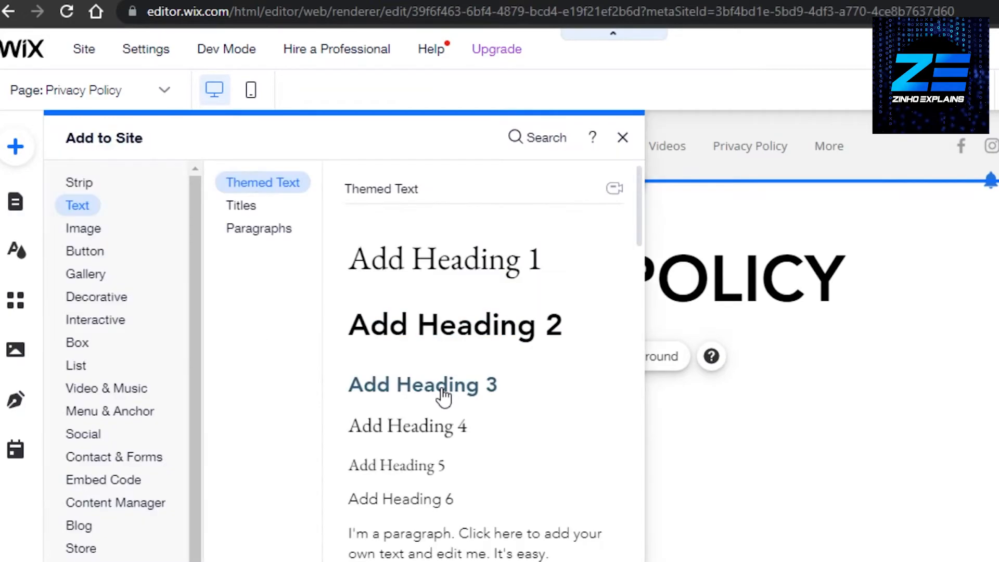
{"action": "left_click", "coordinate": [416, 389]}
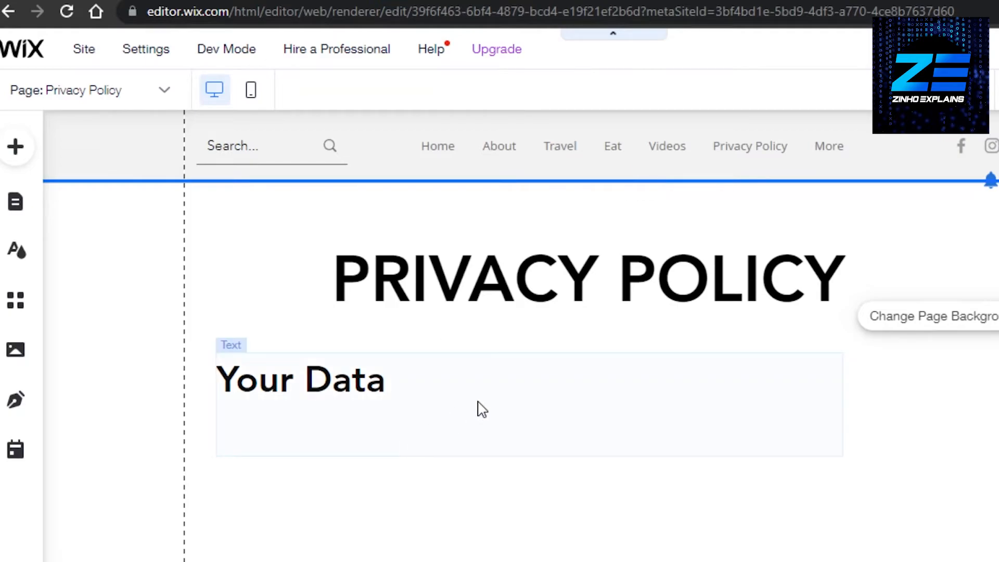
{"action": "left_click", "coordinate": [394, 409]}
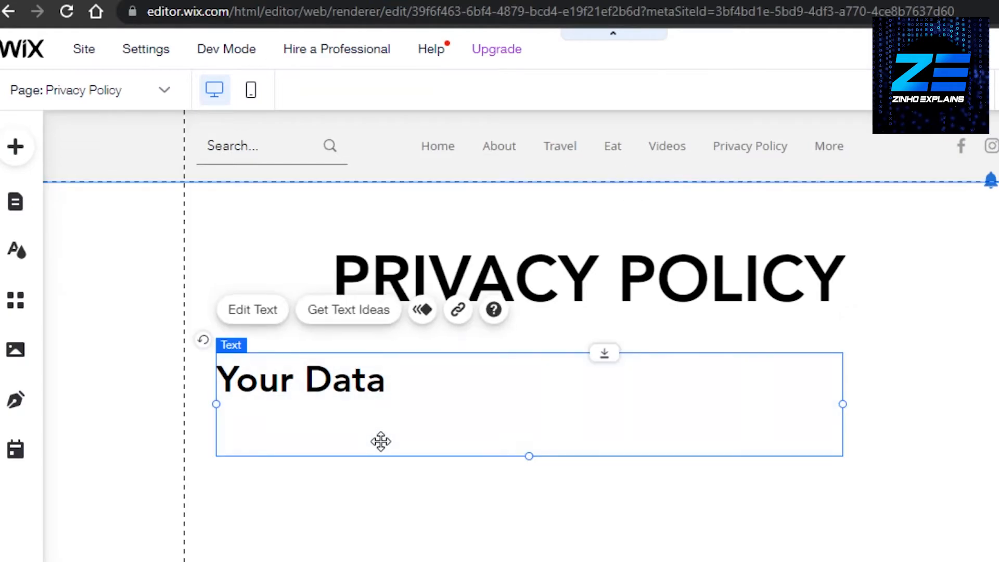
{"action": "left_click_drag", "start_coordinate": [381, 453], "coordinate": [378, 390]}
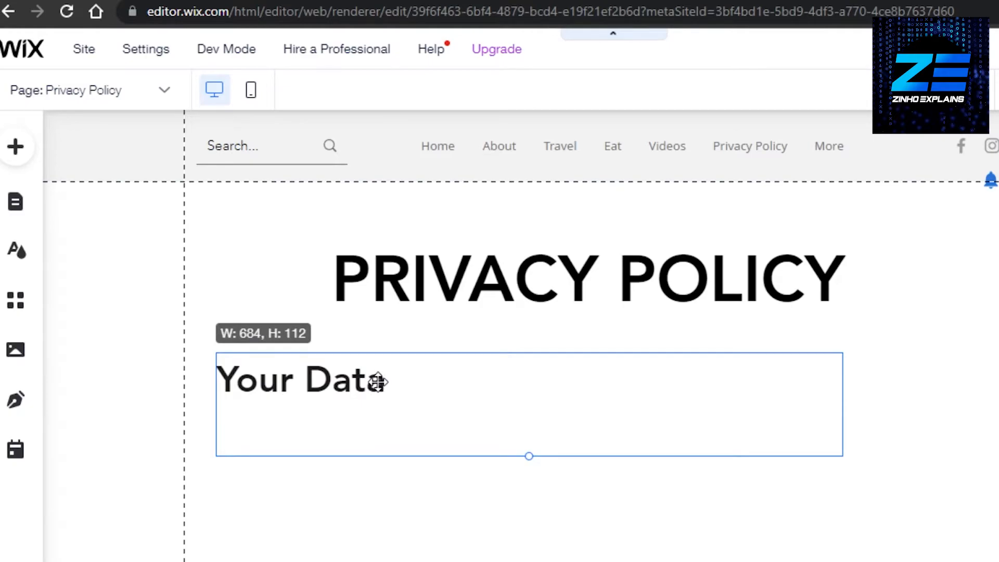
{"action": "left_click_drag", "start_coordinate": [378, 382], "coordinate": [378, 383]}
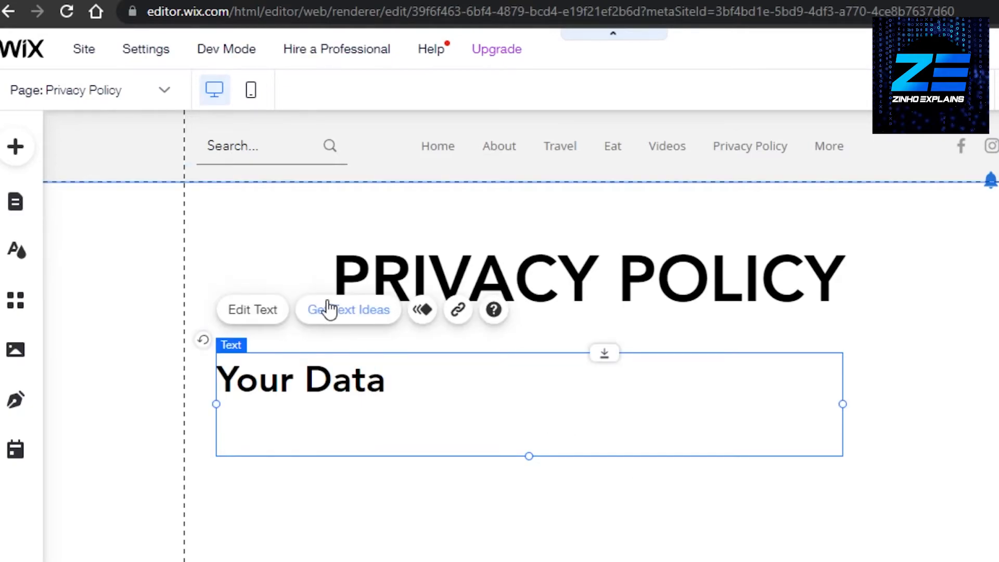
{"action": "scroll", "coordinate": [520, 339], "scroll_direction": "down", "scroll_amount": 5}
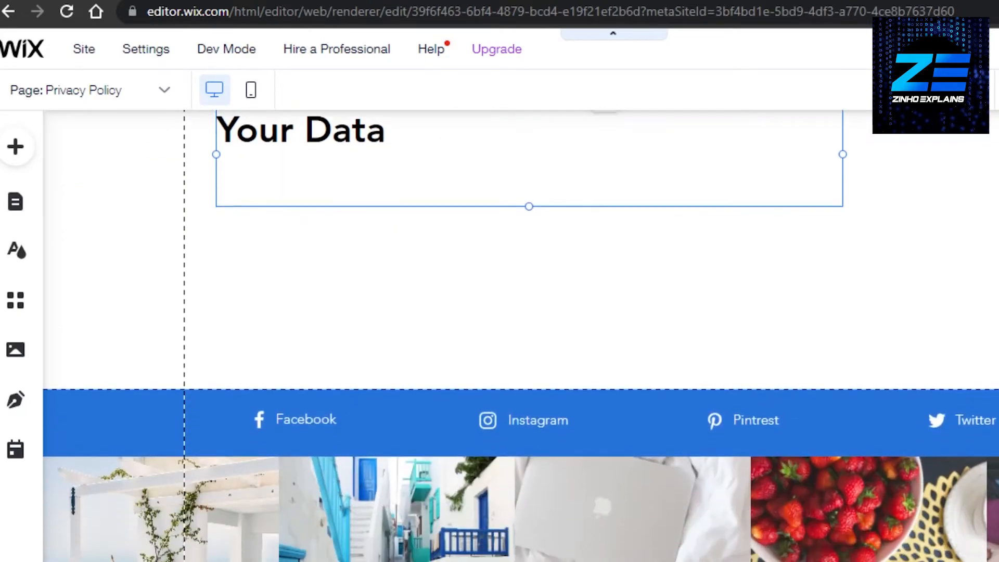
{"action": "scroll", "coordinate": [521, 338], "scroll_direction": "up", "scroll_amount": 5}
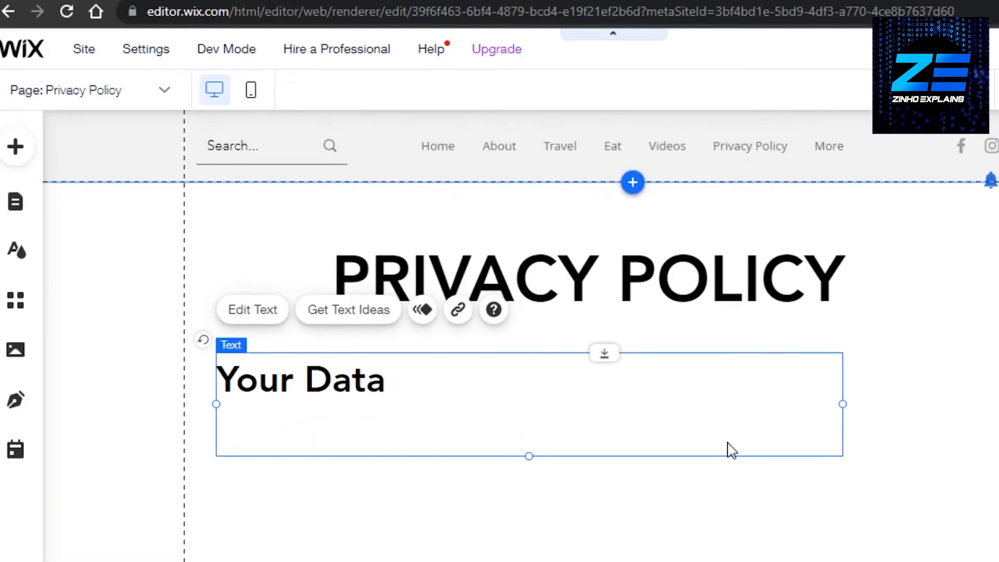
{"action": "left_click", "coordinate": [311, 487]}
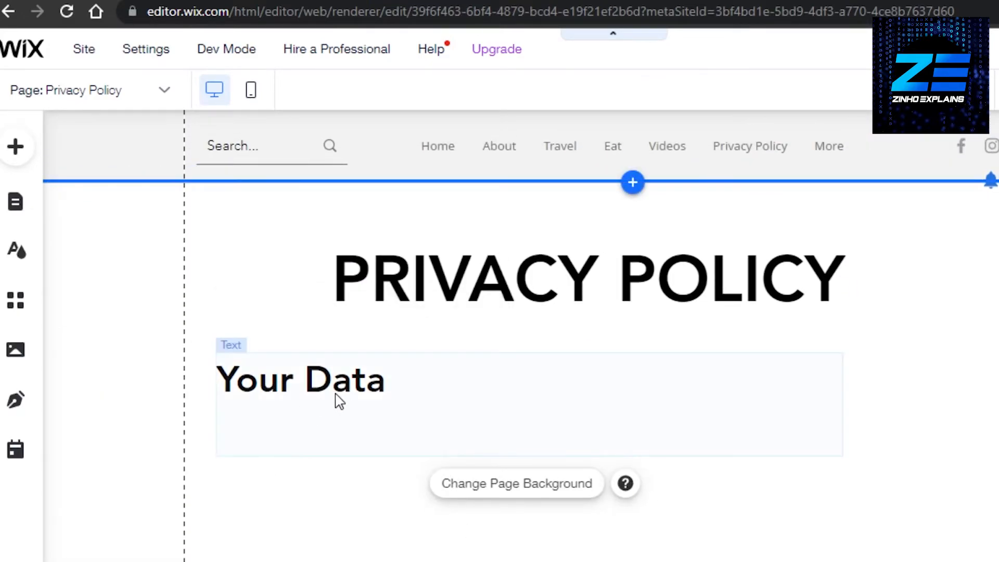
Add the Avenir Light paragraph text element to the page.
{"action": "left_click", "coordinate": [15, 147]}
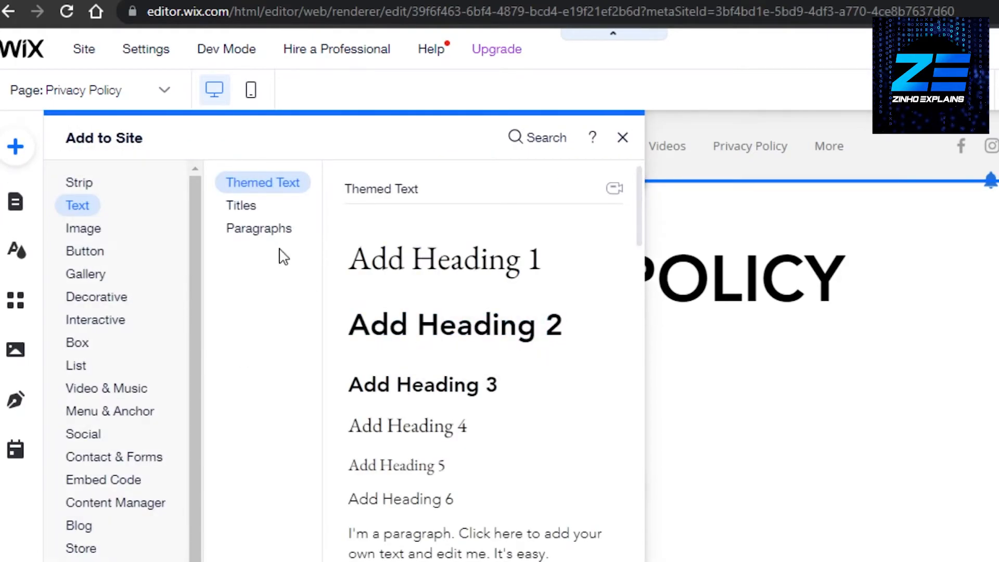
{"action": "left_click", "coordinate": [268, 232]}
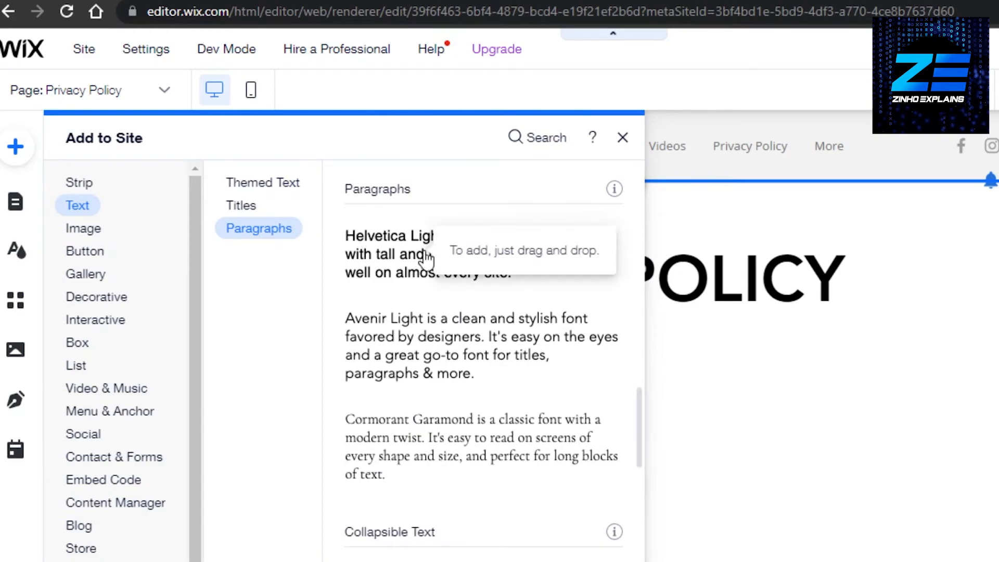
{"action": "left_click", "coordinate": [391, 357]}
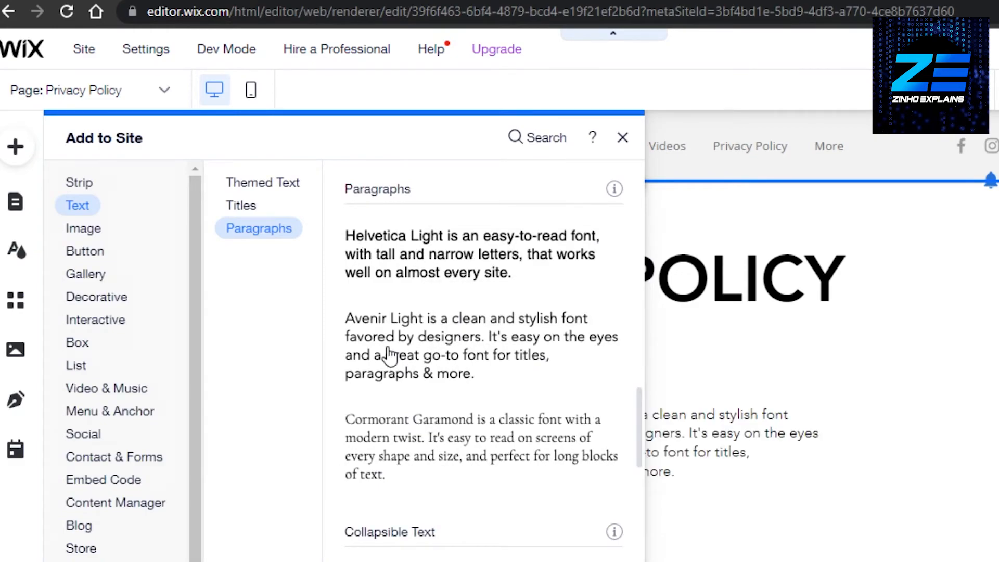
Widen the paragraph box so its text fits on two lines and place it just below the Your Data heading.
{"action": "left_click_drag", "start_coordinate": [545, 446], "coordinate": [192, 457]}
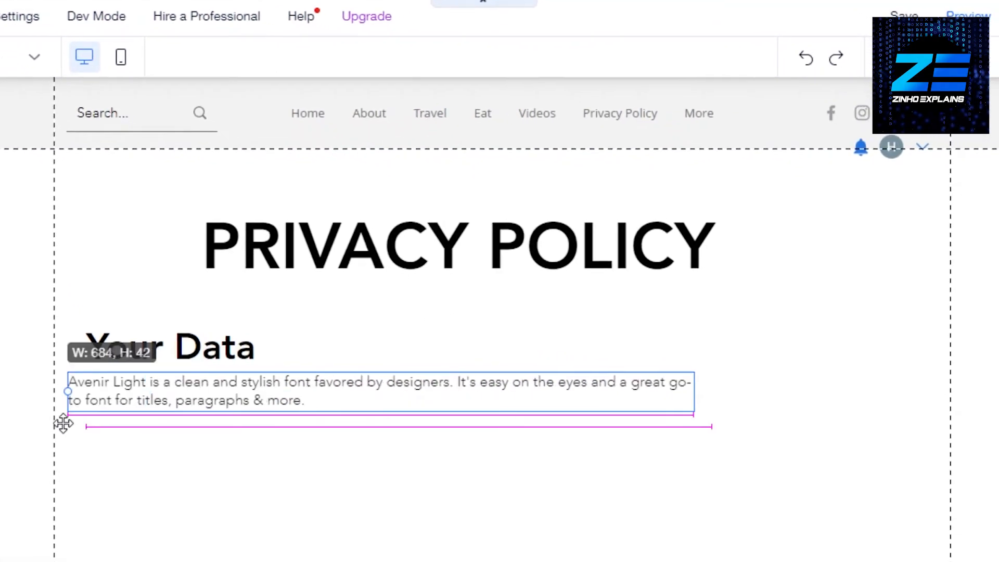
{"action": "left_click_drag", "start_coordinate": [63, 423], "coordinate": [167, 430]}
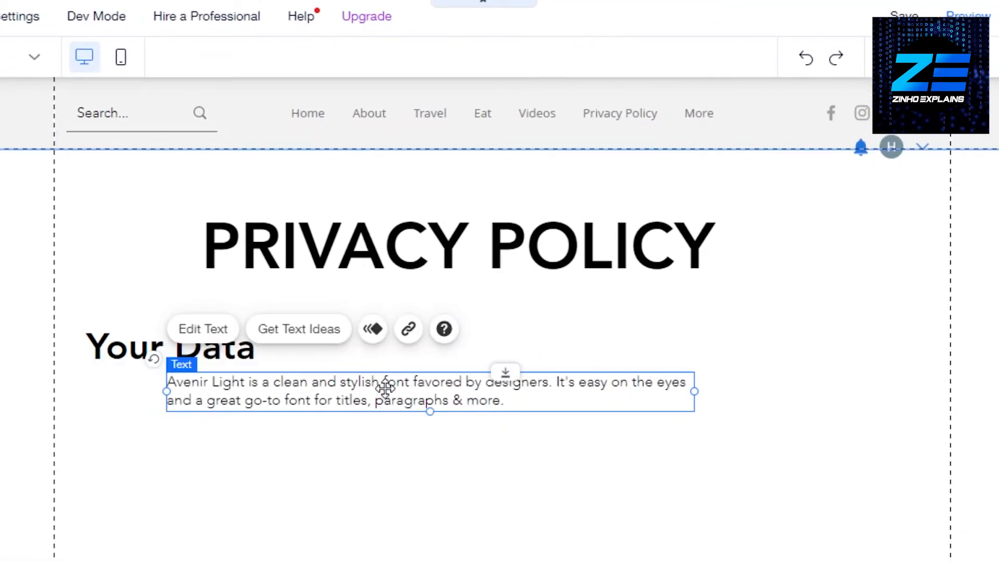
{"action": "left_click_drag", "start_coordinate": [385, 385], "coordinate": [381, 407]}
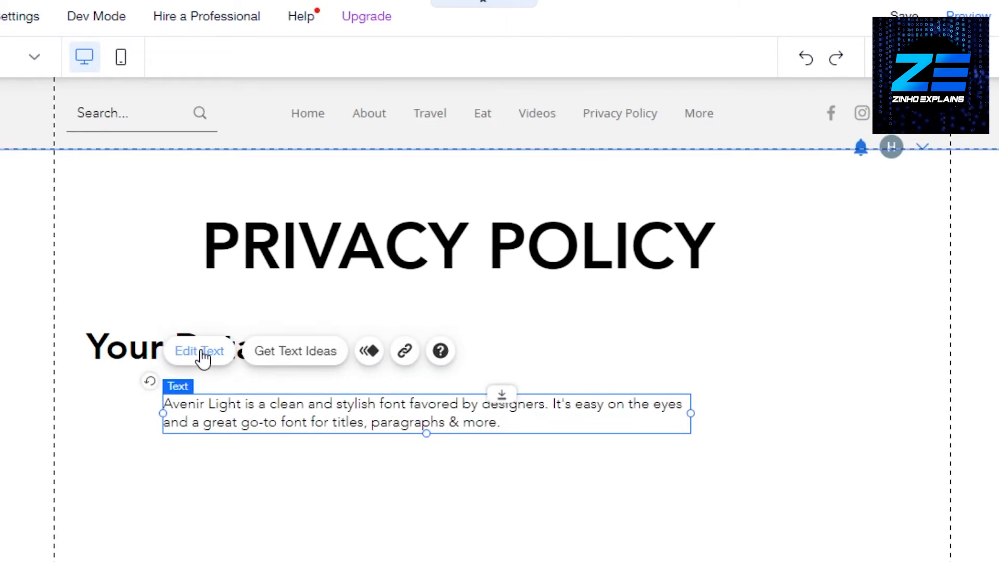
Replace the paragraph's placeholder text with the copied policy passage beginning "We may collect non-personal identification information about Users".
{"action": "left_click", "coordinate": [203, 352]}
{"action": "key", "text": "BackSpace"}
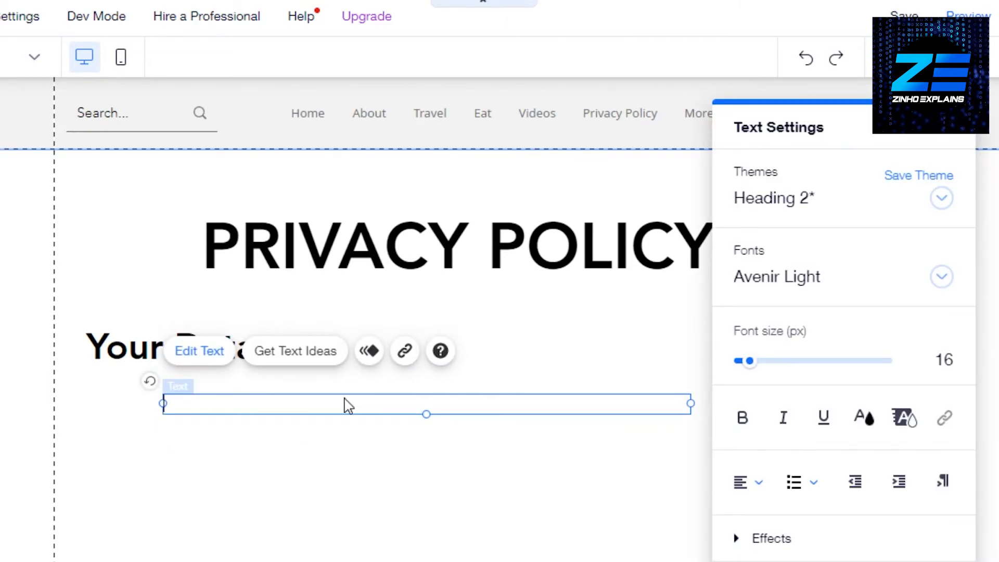
{"action": "right_click", "coordinate": [330, 408]}
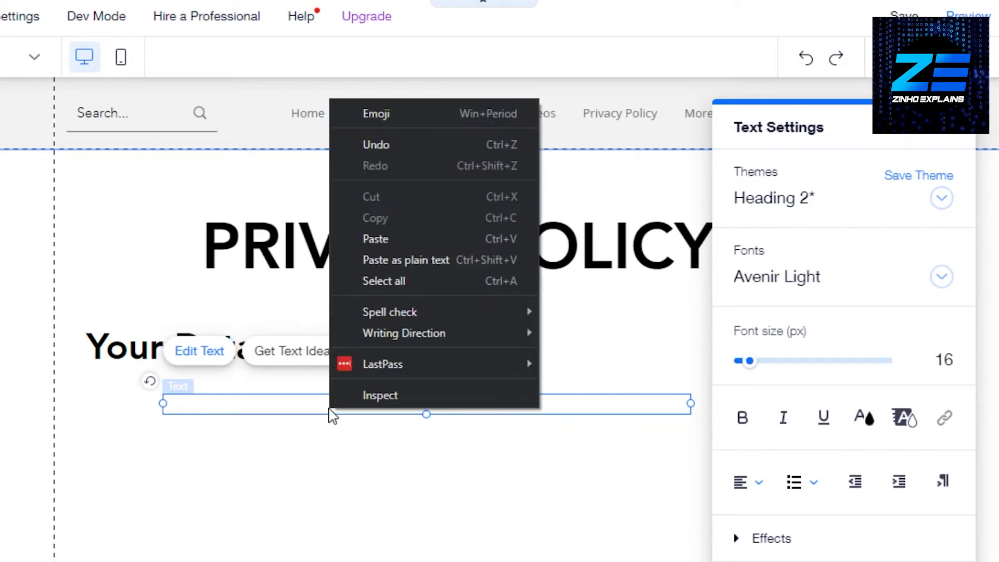
{"action": "left_click", "coordinate": [435, 238]}
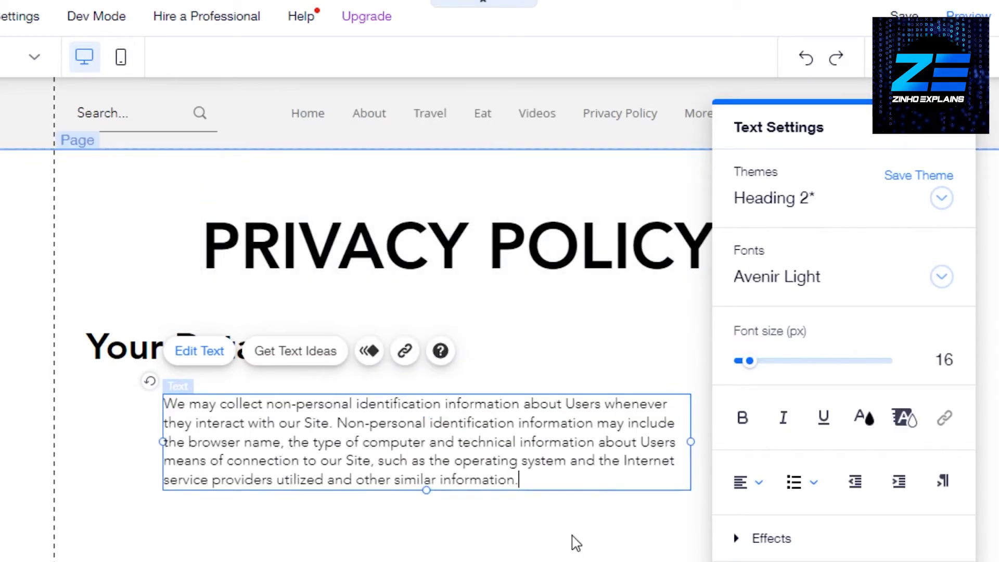
{"action": "left_click", "coordinate": [573, 541]}
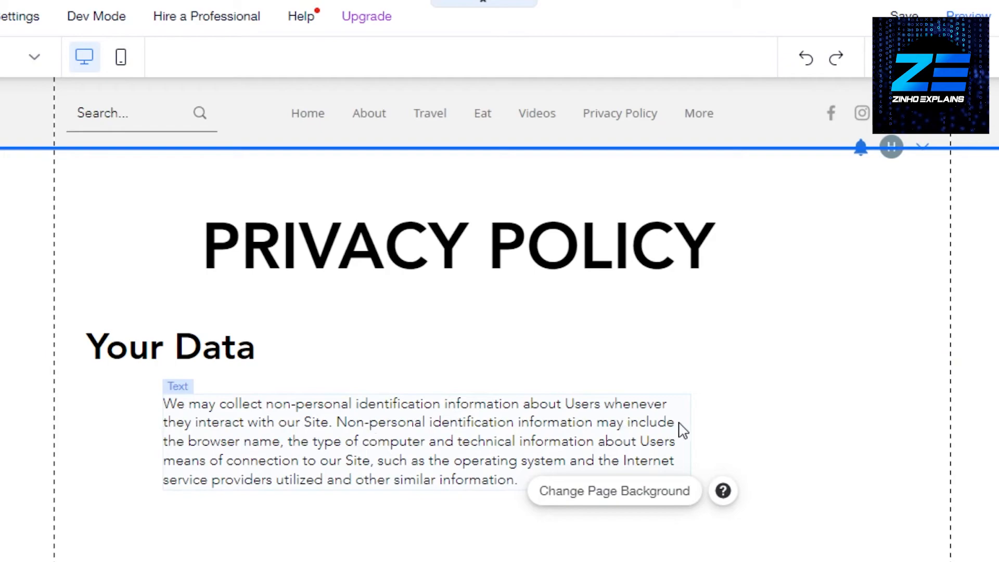
Widen the policy paragraph box toward the page's right margin so its text fits on four lines.
{"action": "left_click", "coordinate": [687, 441]}
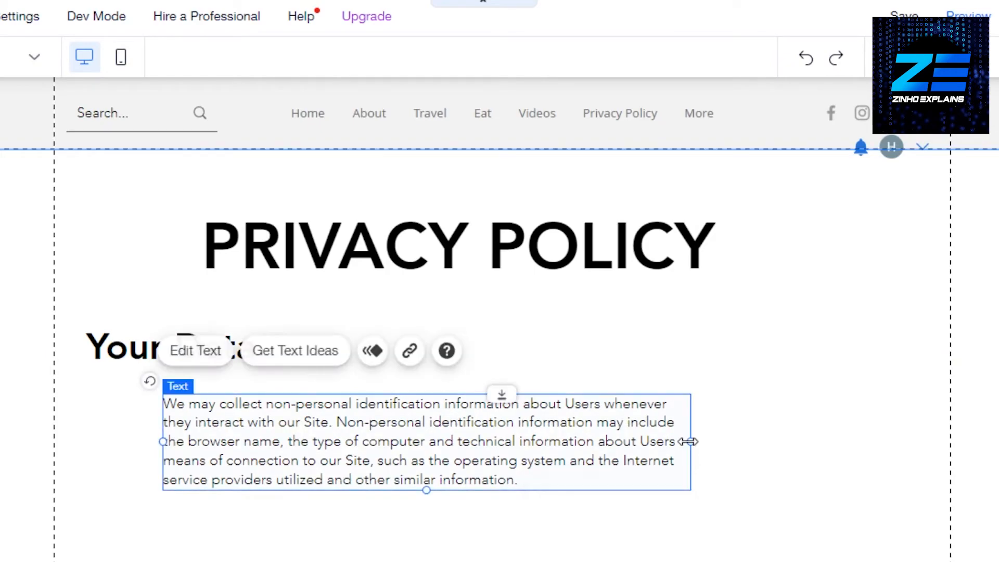
{"action": "left_click_drag", "start_coordinate": [691, 442], "coordinate": [889, 424]}
{"action": "left_click", "coordinate": [890, 315]}
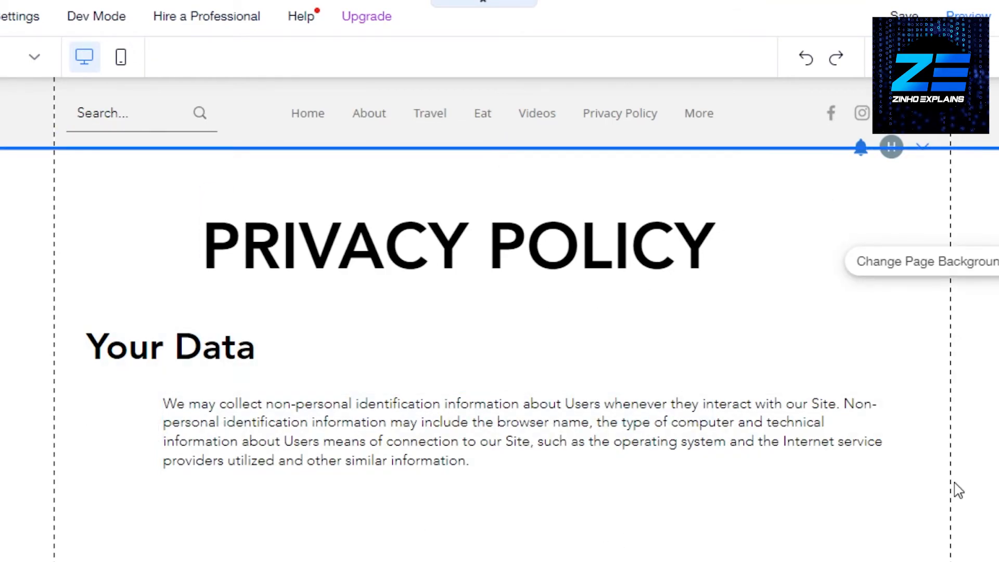
Review the sections of the sample store's privacy policy and look over the Privacy Policy page in the editor.
{"action": "scroll", "coordinate": [500, 312], "scroll_direction": "down", "scroll_amount": 3}
{"action": "scroll", "coordinate": [499, 313], "scroll_direction": "up", "scroll_amount": 2}
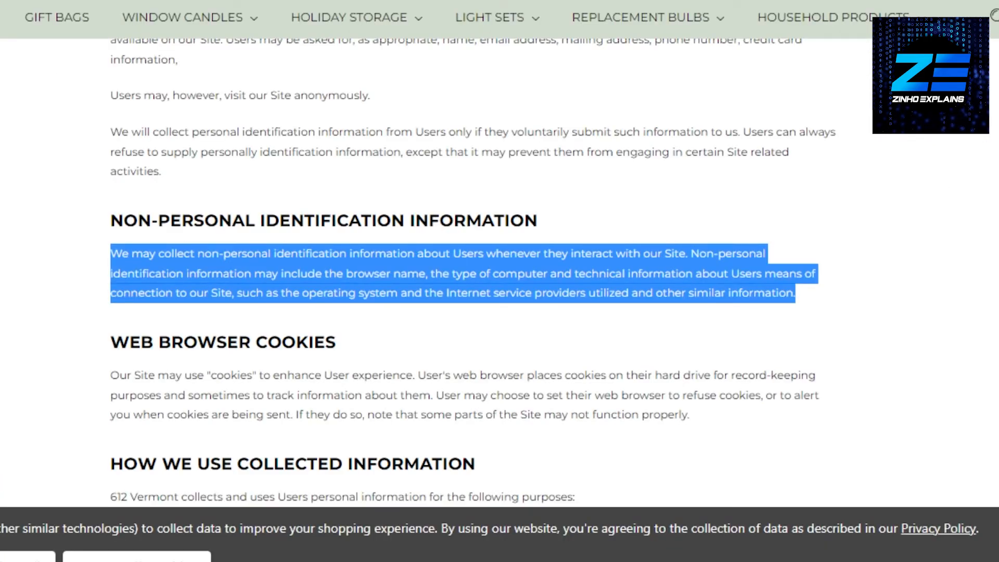
{"action": "scroll", "coordinate": [499, 281], "scroll_direction": "up", "scroll_amount": 2}
{"action": "scroll", "coordinate": [500, 281], "scroll_direction": "down", "scroll_amount": 2}
{"action": "scroll", "coordinate": [499, 281], "scroll_direction": "up", "scroll_amount": 6}
{"action": "scroll", "coordinate": [499, 281], "scroll_direction": "down", "scroll_amount": 5}
{"action": "scroll", "coordinate": [500, 281], "scroll_direction": "up", "scroll_amount": 5}
{"action": "scroll", "coordinate": [500, 281], "scroll_direction": "down", "scroll_amount": 3}
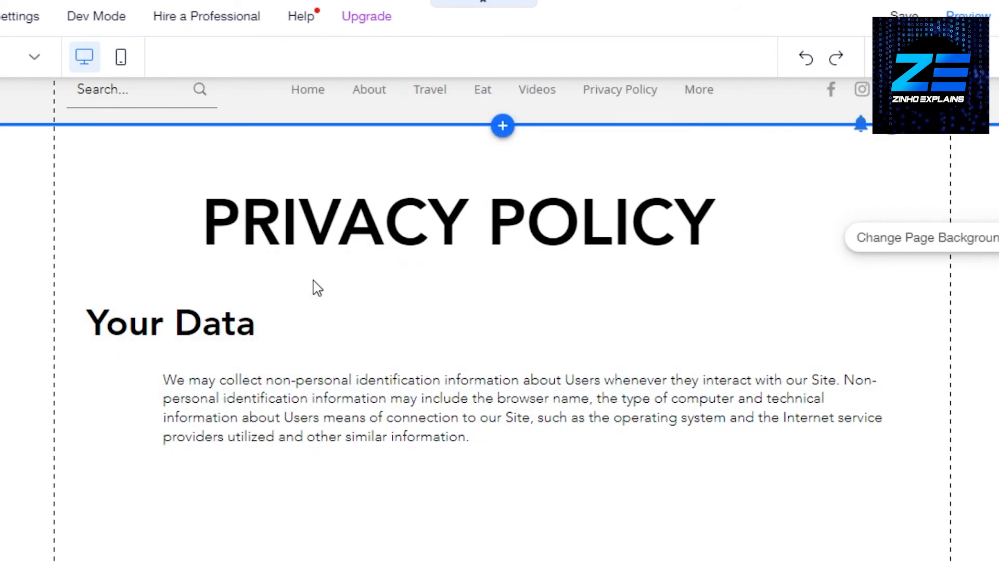
{"action": "scroll", "coordinate": [500, 319], "scroll_direction": "up", "scroll_amount": 1}
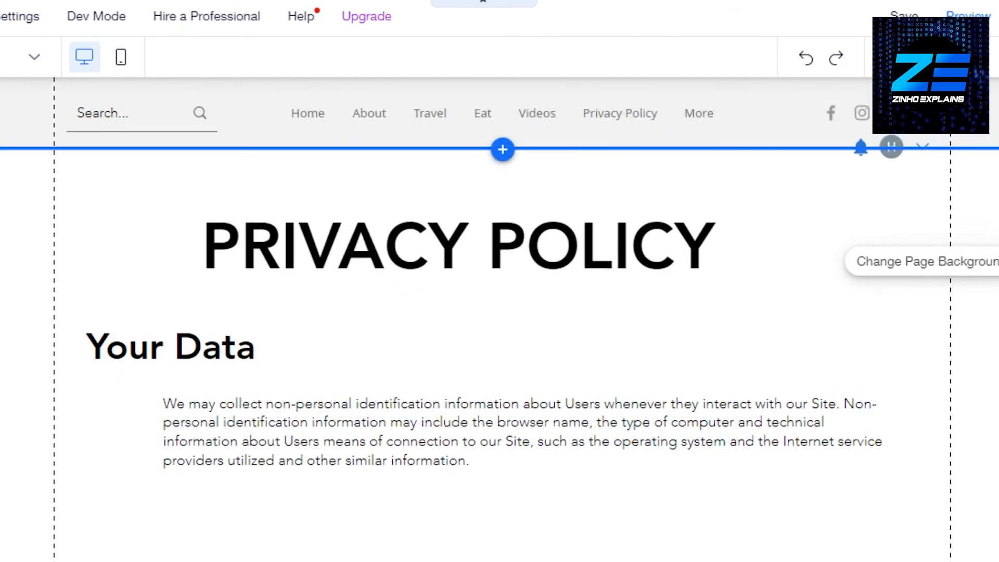
{"action": "scroll", "coordinate": [499, 320], "scroll_direction": "down", "scroll_amount": 7}
{"action": "scroll", "coordinate": [499, 319], "scroll_direction": "up", "scroll_amount": 7}
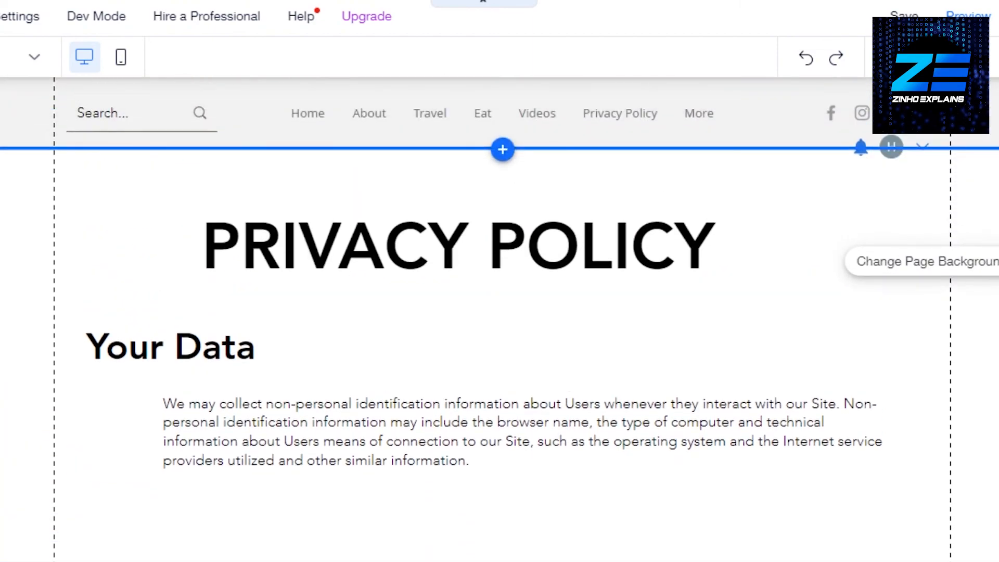